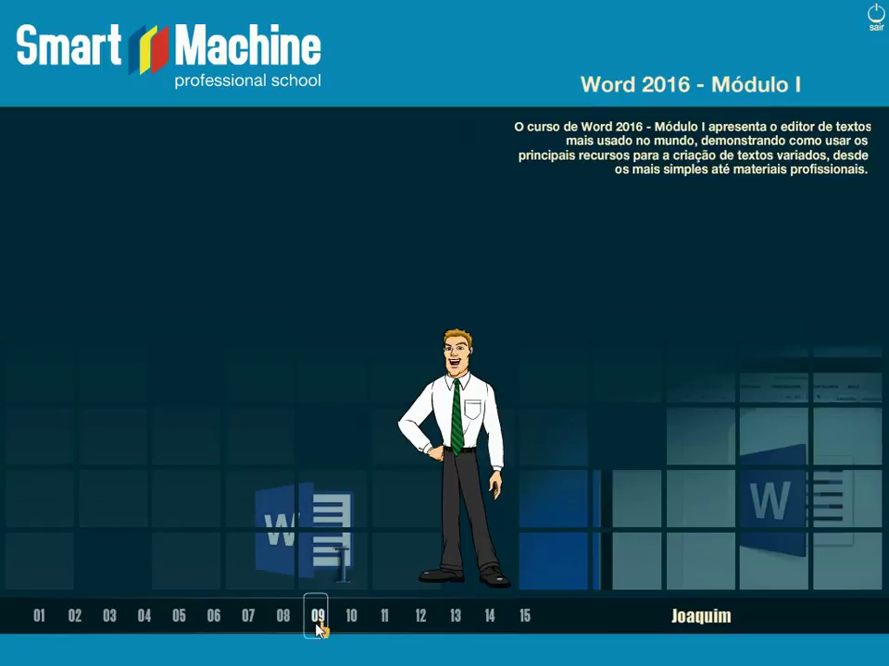
Step: Open lesson 04, Configuração e Exibição de Página, in the Word 2016 - Módulo I course and start its class
{"action": "left_click", "coordinate": [145, 617]}
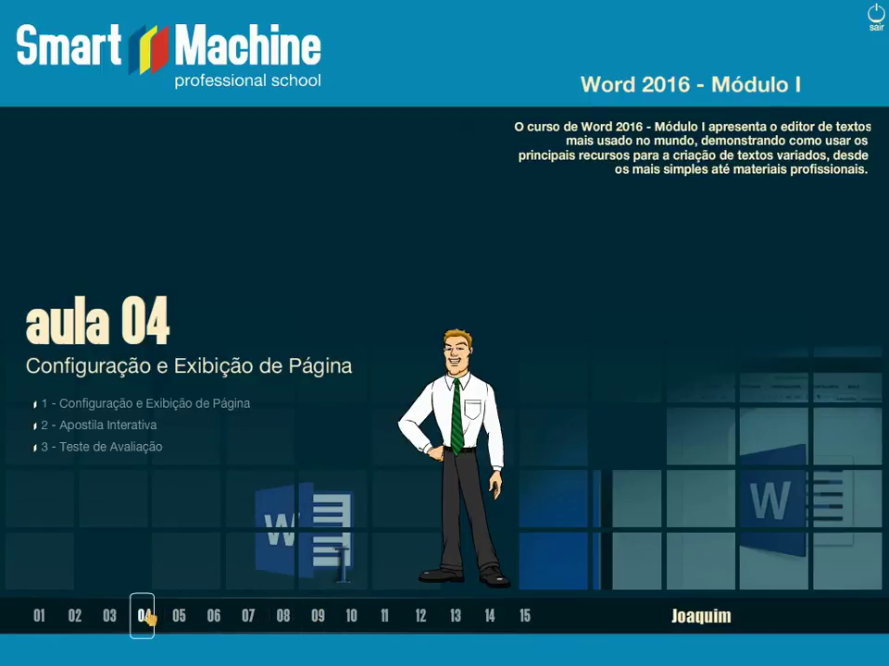
{"action": "left_click", "coordinate": [185, 414]}
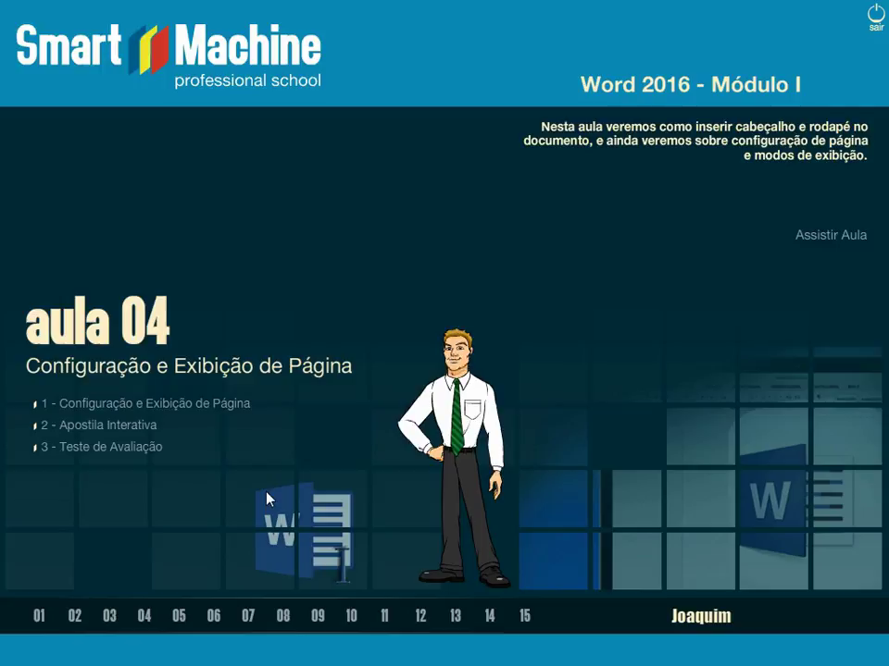
{"action": "left_click", "coordinate": [815, 237]}
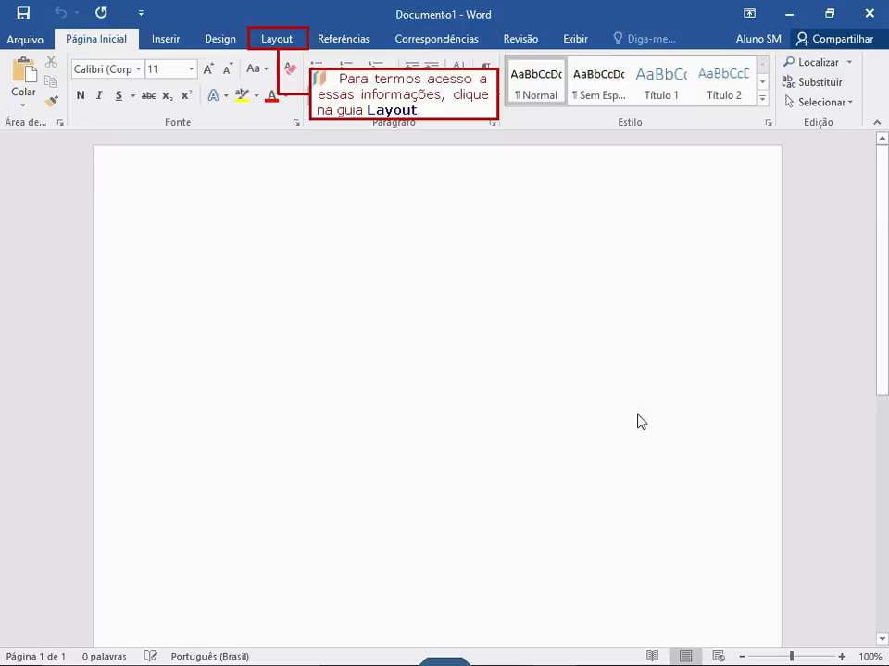
Step: Set the paper size to Ofício for the whole document, checking the margin settings before applying the page setup
{"action": "left_click", "coordinate": [275, 41]}
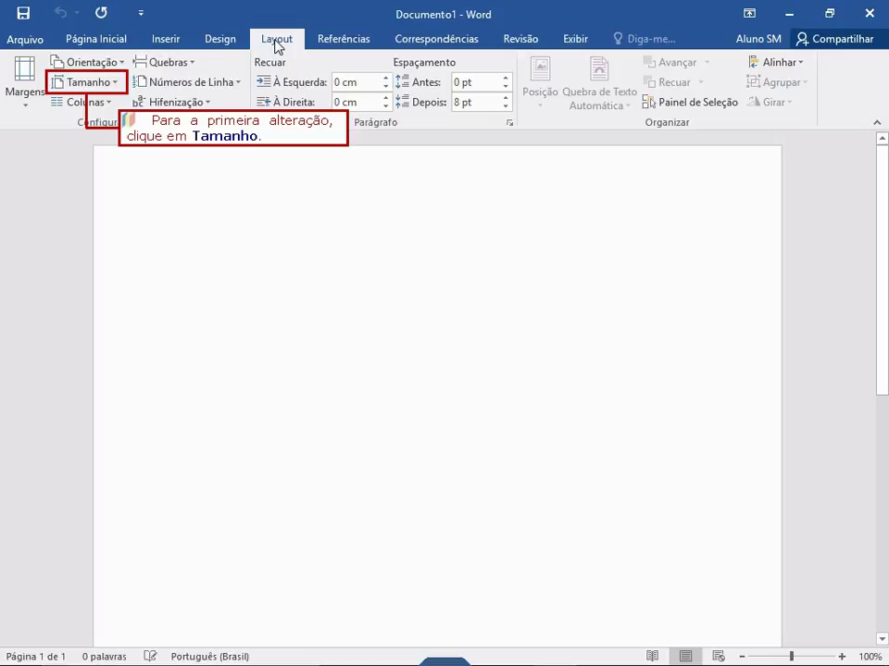
{"action": "left_click", "coordinate": [98, 86]}
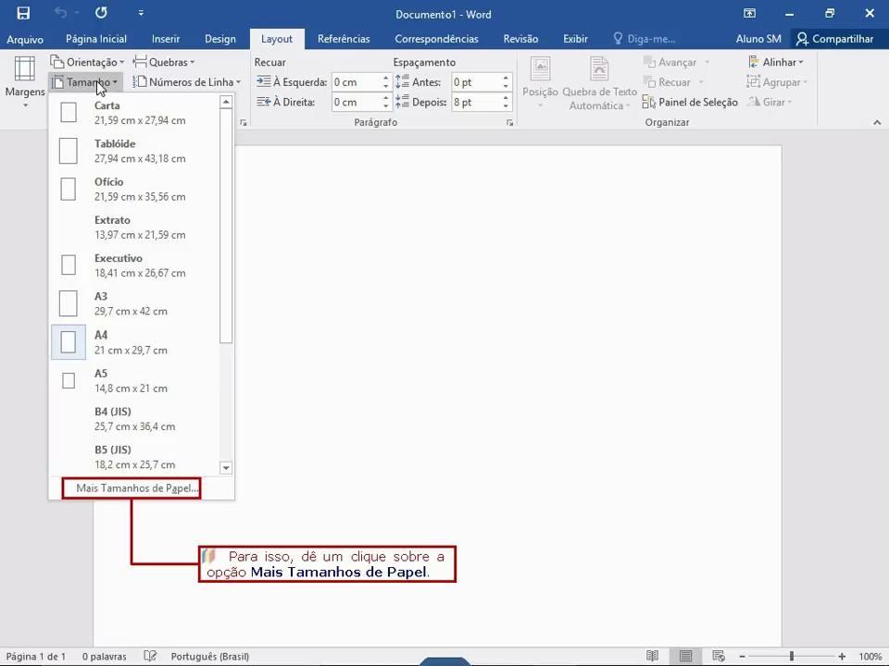
{"action": "left_click", "coordinate": [157, 495]}
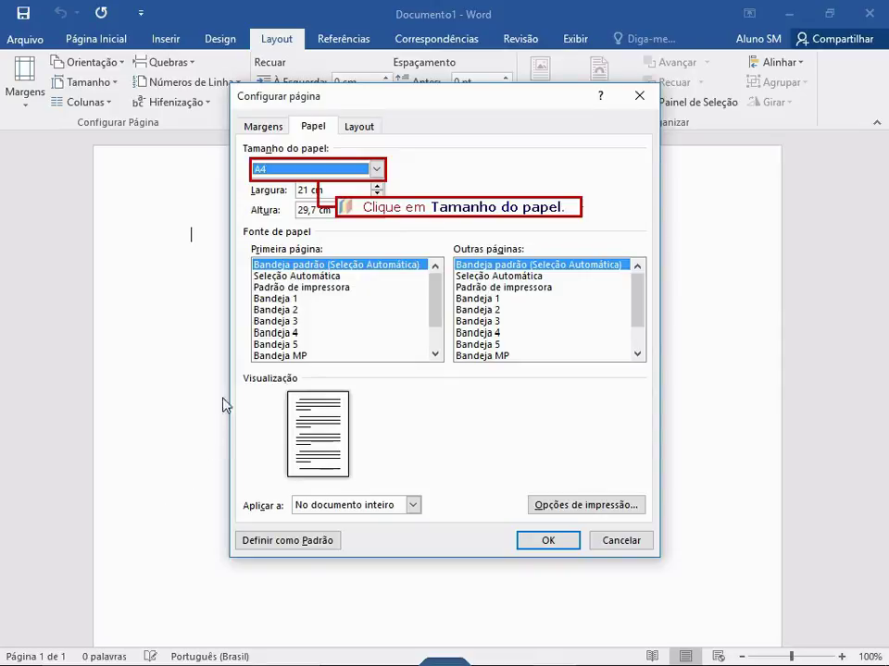
{"action": "left_click", "coordinate": [375, 173]}
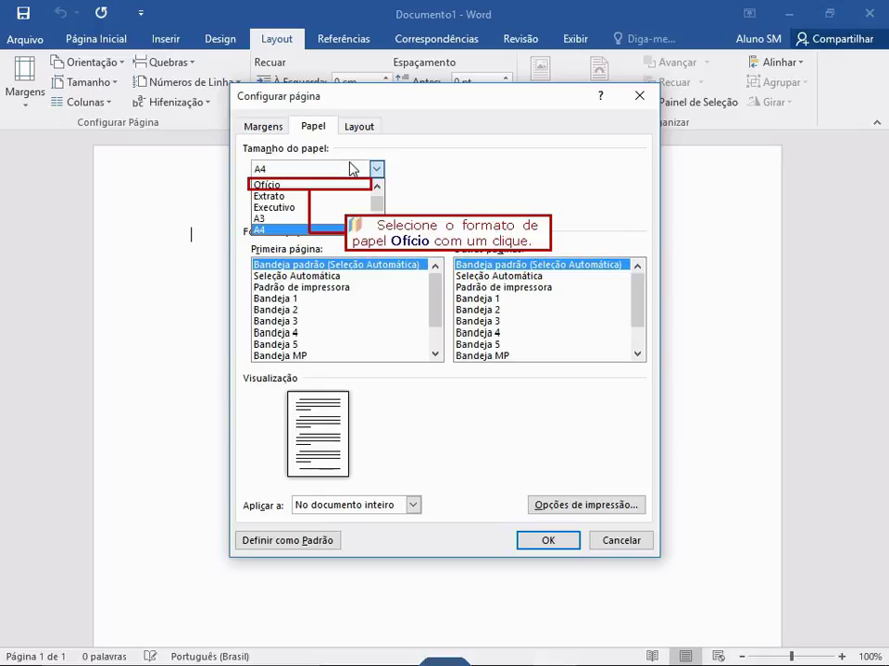
{"action": "left_click", "coordinate": [269, 185]}
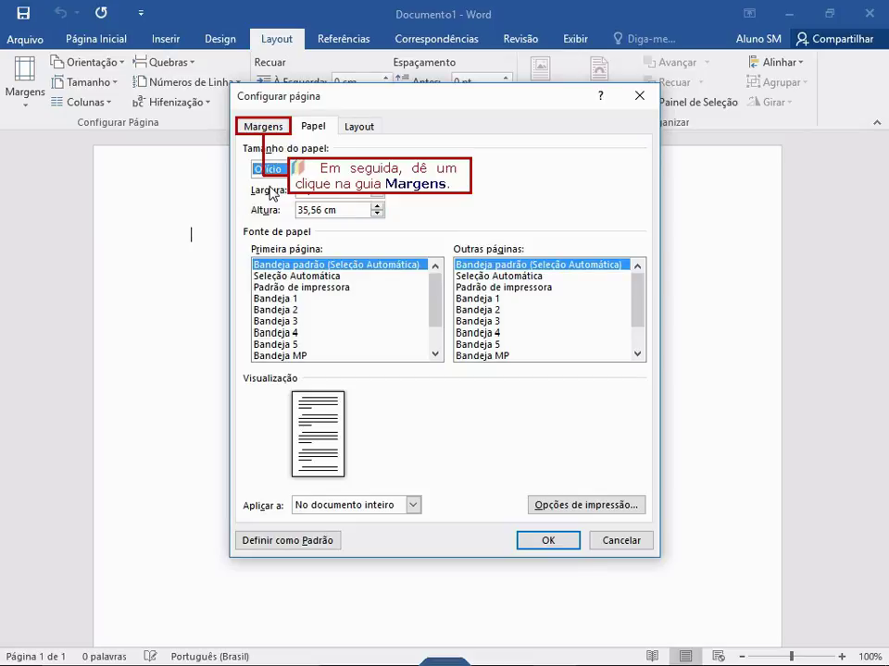
{"action": "left_click", "coordinate": [262, 127]}
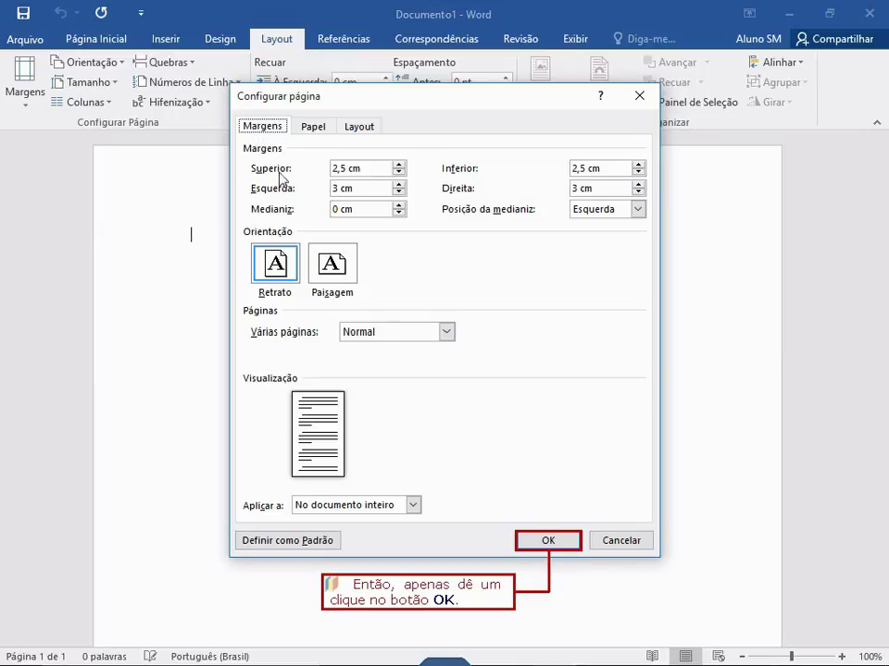
{"action": "left_click", "coordinate": [548, 542]}
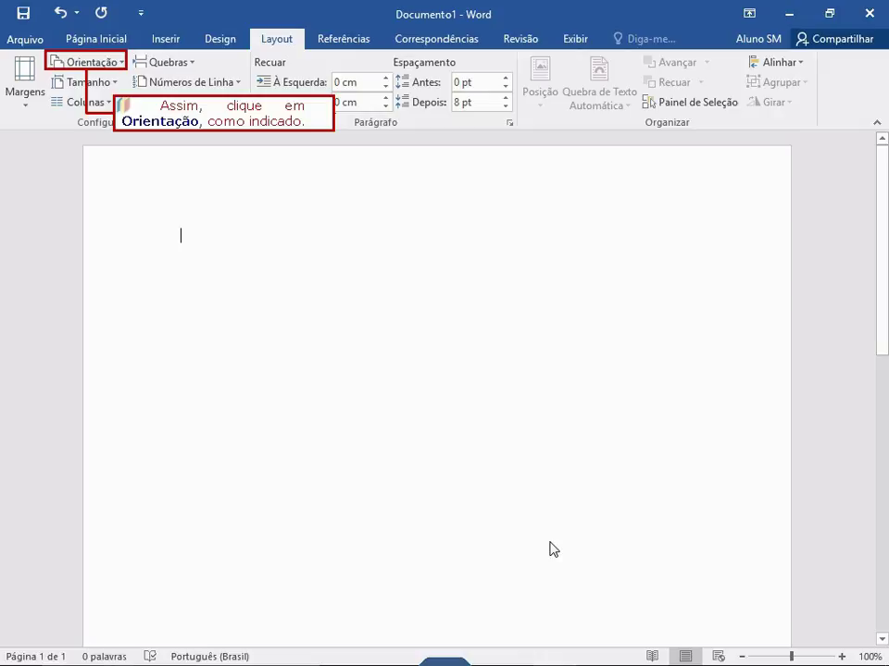
Step: Change the page orientation to Paisagem and apply the Larga margin preset
{"action": "left_click", "coordinate": [104, 65]}
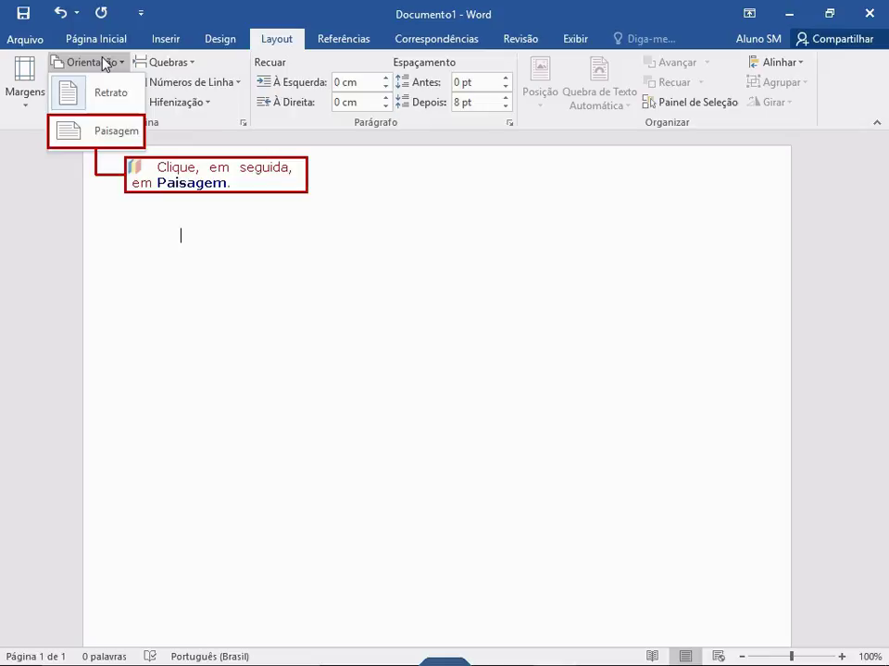
{"action": "left_click", "coordinate": [104, 133]}
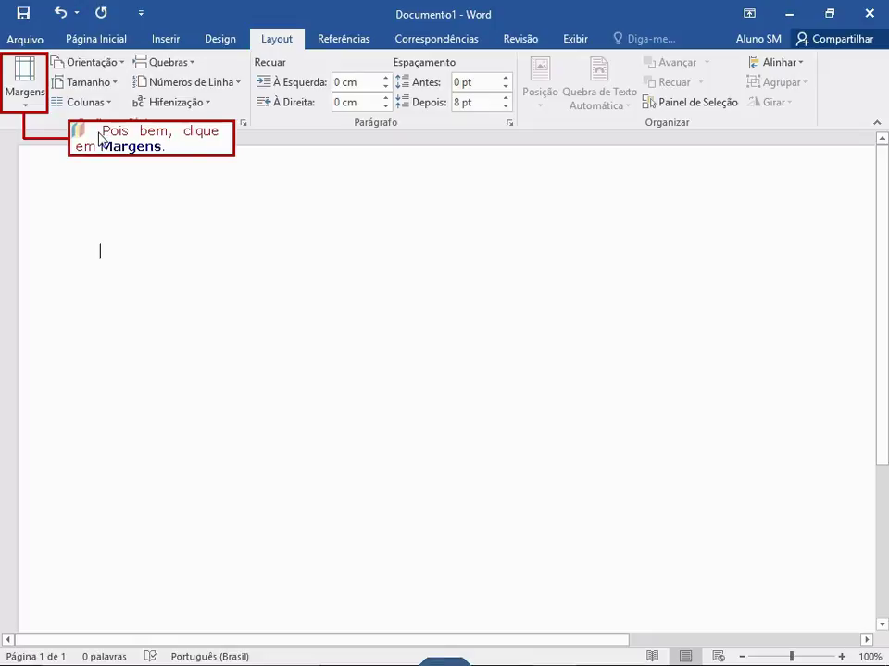
{"action": "left_click", "coordinate": [25, 81]}
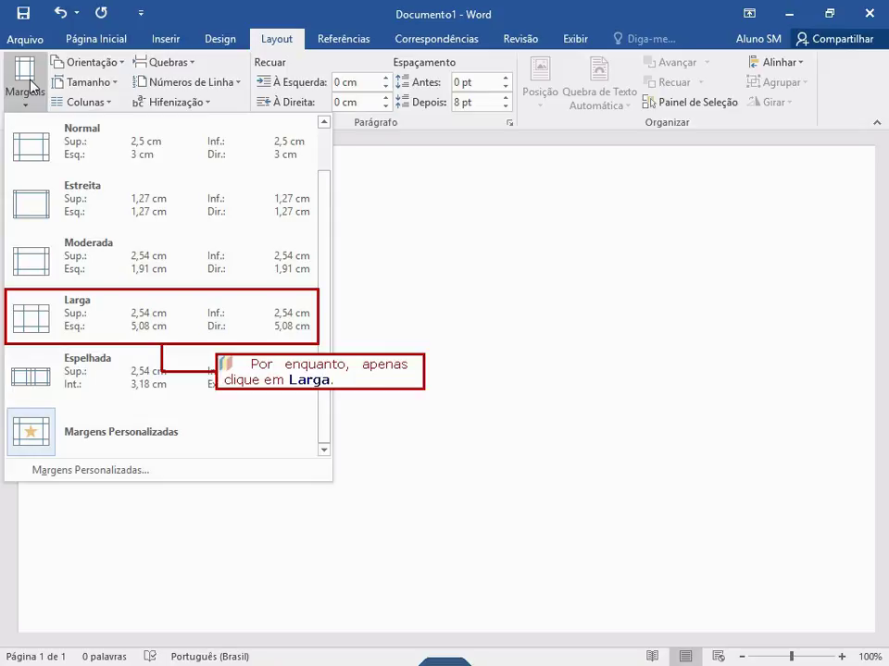
{"action": "left_click", "coordinate": [138, 333]}
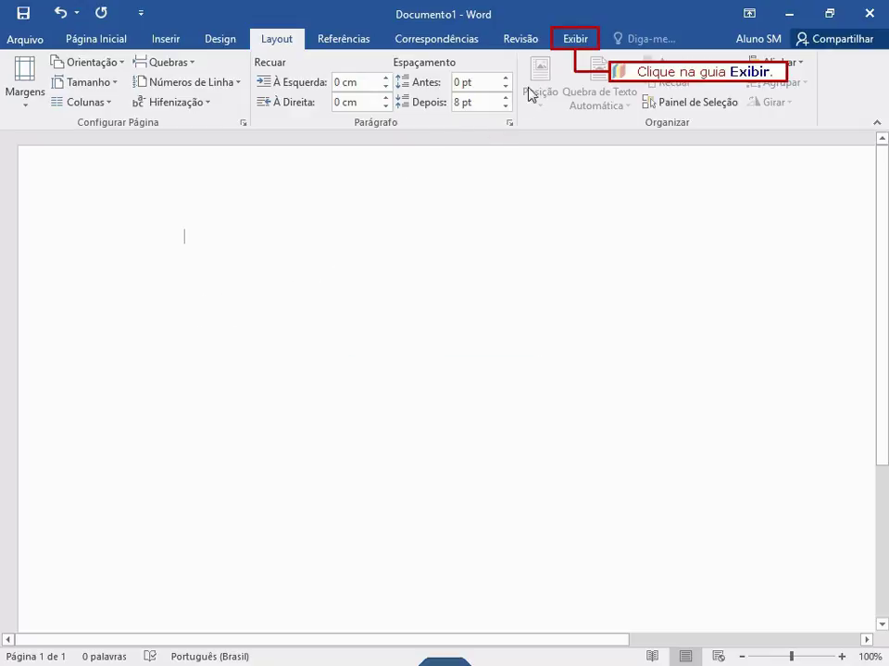
Step: Display the ruler and use it to increase the top margin by about 3 cm and the left margin by about 5 cm
{"action": "left_click", "coordinate": [569, 40]}
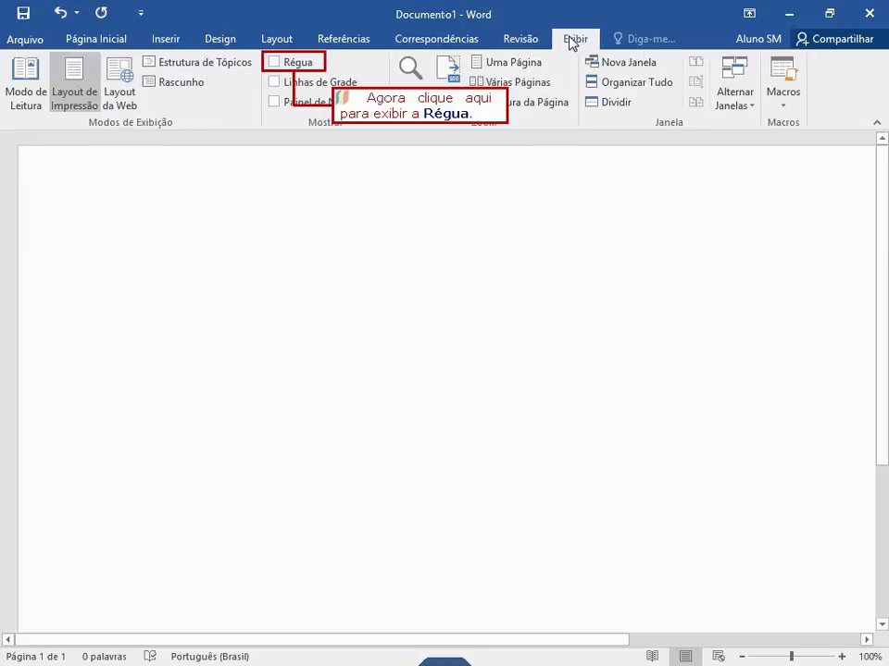
{"action": "left_click", "coordinate": [275, 62]}
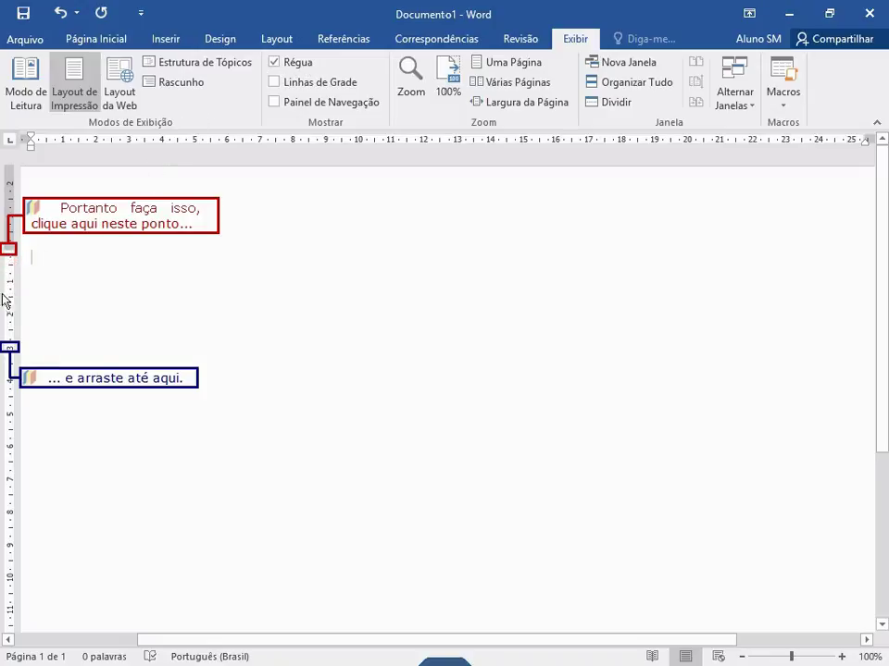
{"action": "left_click_drag", "start_coordinate": [8, 350], "coordinate": [8, 353]}
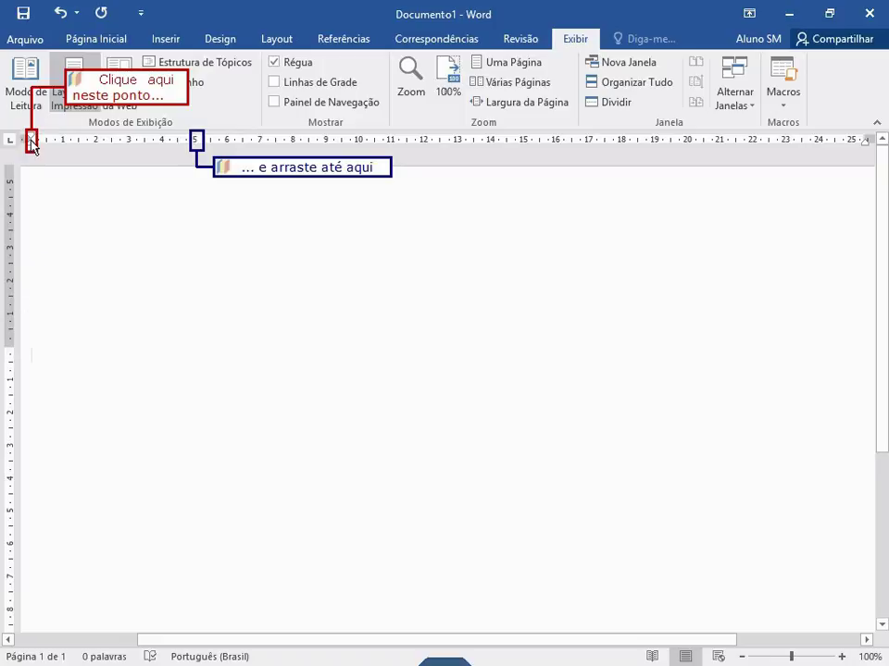
{"action": "left_click_drag", "start_coordinate": [196, 144], "coordinate": [195, 146]}
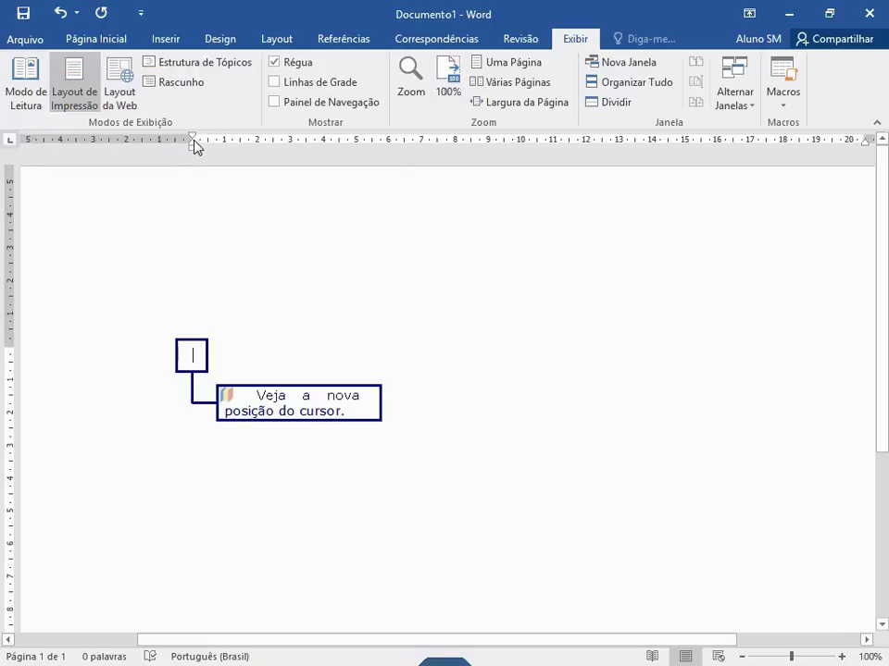
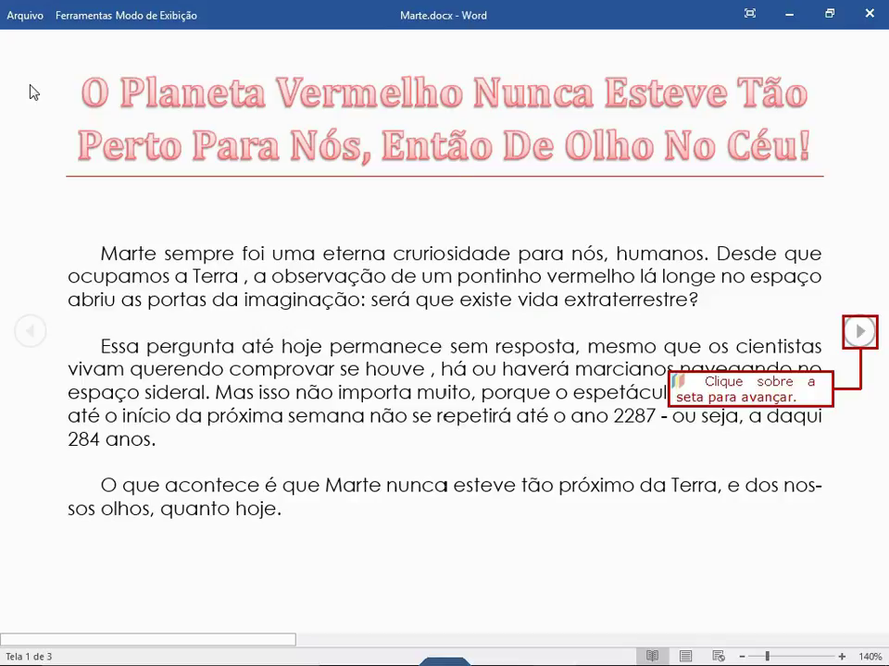
Step: View the second screen of Marte.docx in reading mode and return to the first screen
{"action": "left_click", "coordinate": [860, 331]}
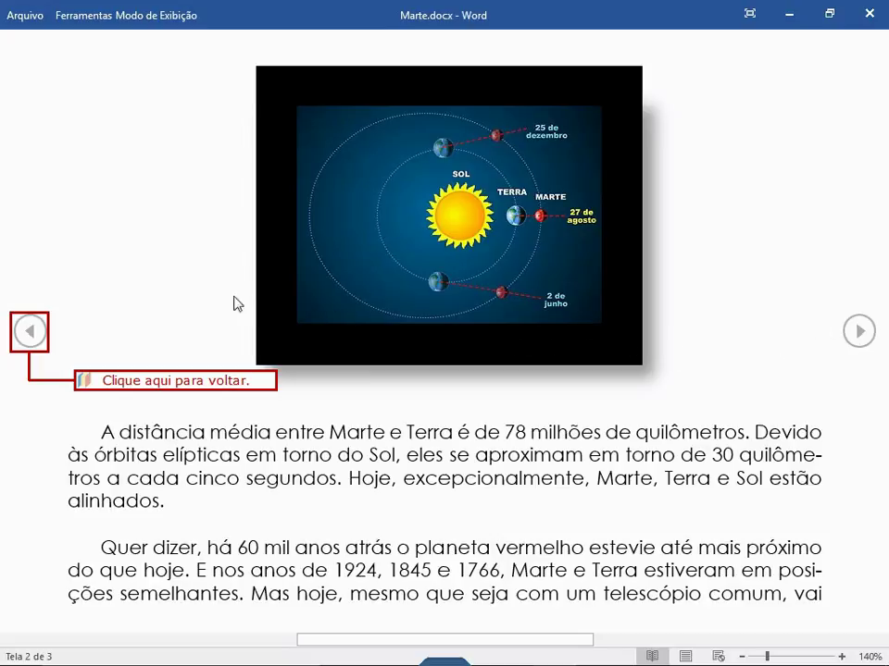
{"action": "left_click", "coordinate": [29, 334]}
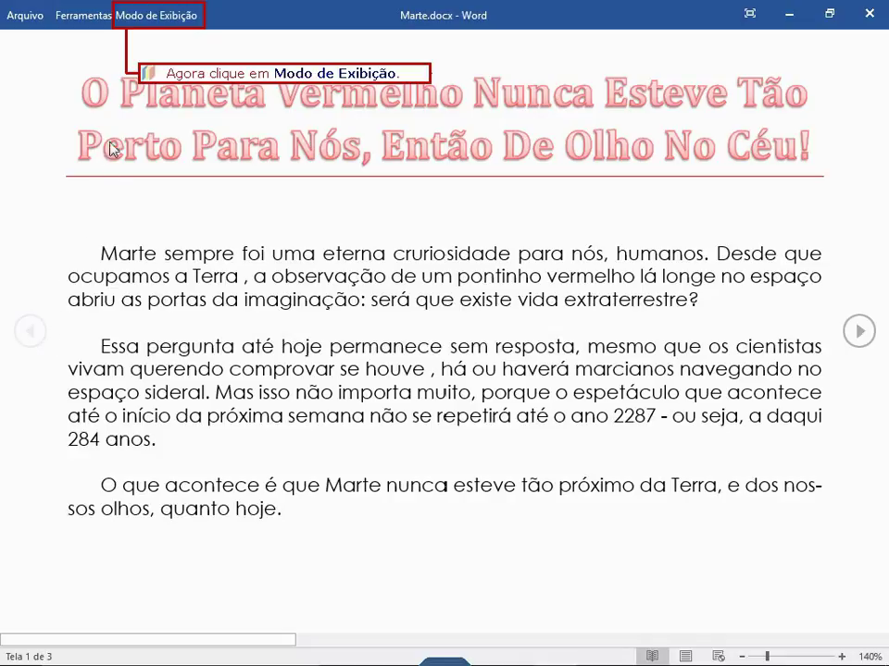
Step: Switch the reading view to Layout do Papel and restore Layout de Coluna
{"action": "left_click", "coordinate": [146, 20]}
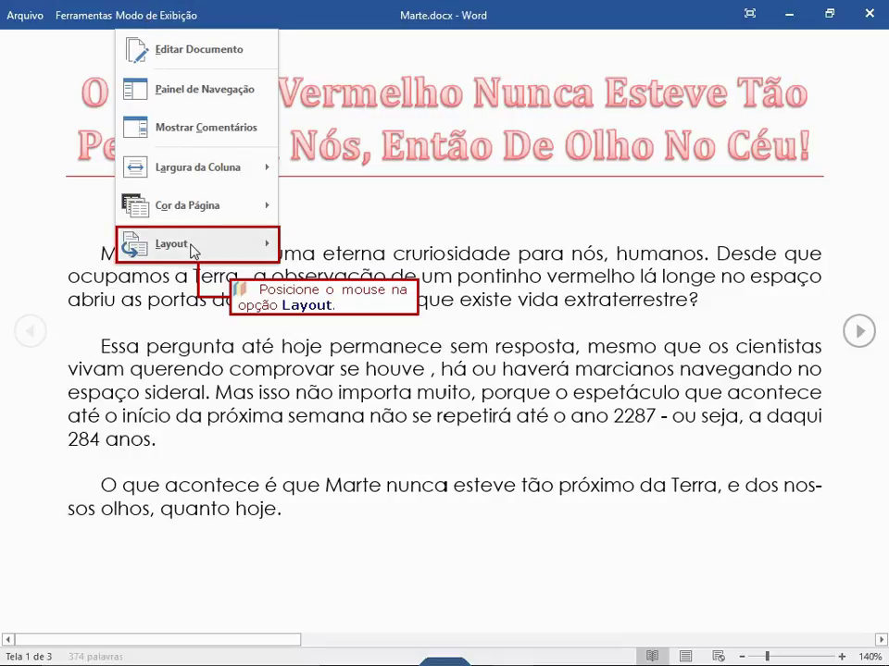
{"action": "mouse_move", "coordinate": [192, 248]}
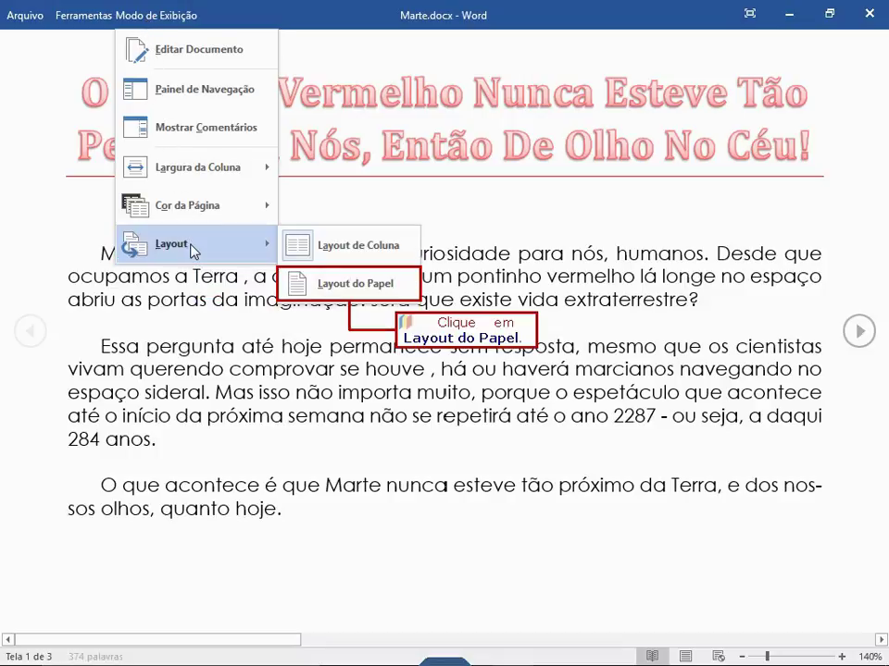
{"action": "left_click", "coordinate": [356, 284]}
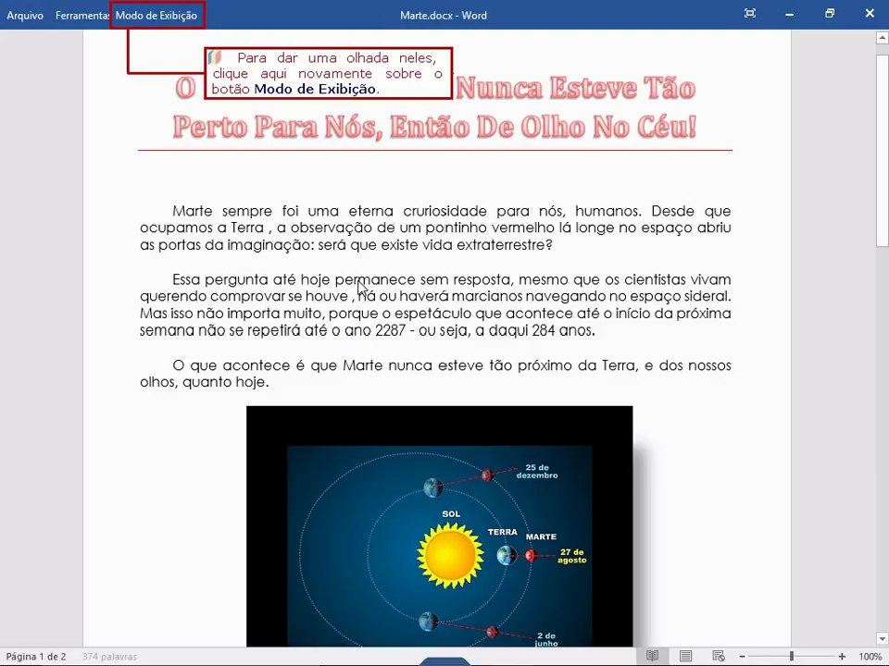
{"action": "left_click", "coordinate": [156, 24]}
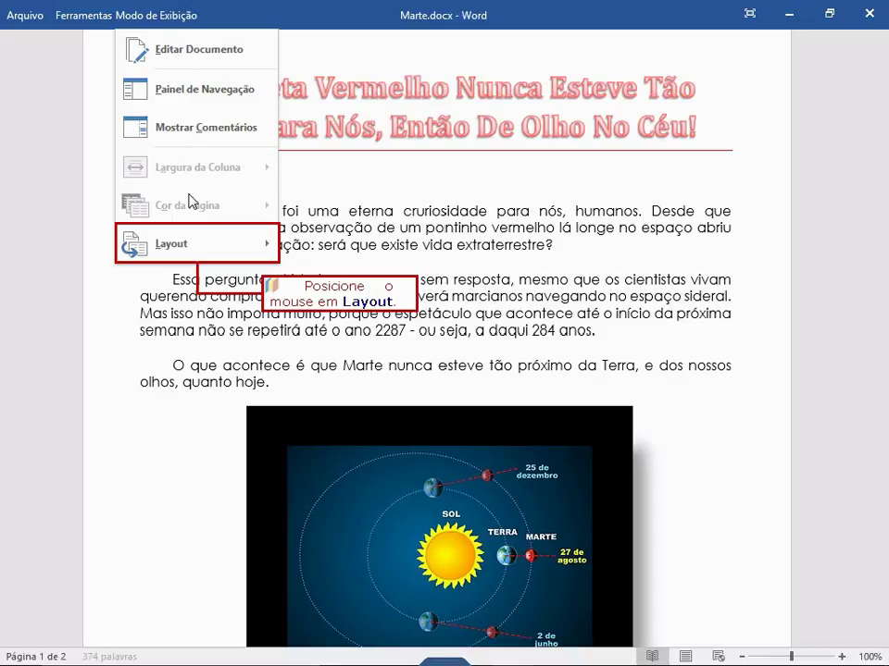
{"action": "mouse_move", "coordinate": [203, 251]}
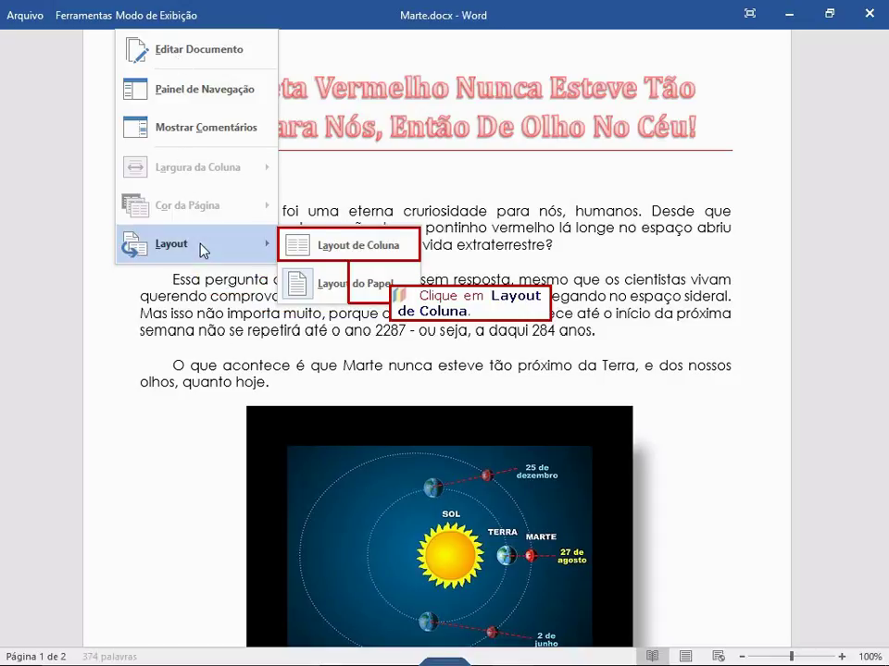
{"action": "left_click", "coordinate": [341, 255]}
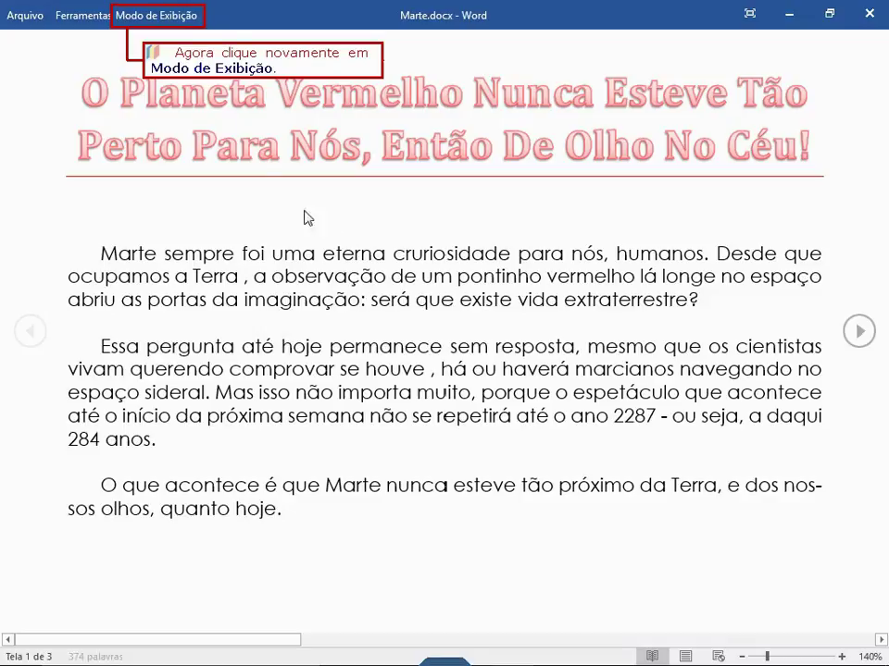
Step: Set the reading view's column width to Amplo
{"action": "left_click", "coordinate": [168, 17]}
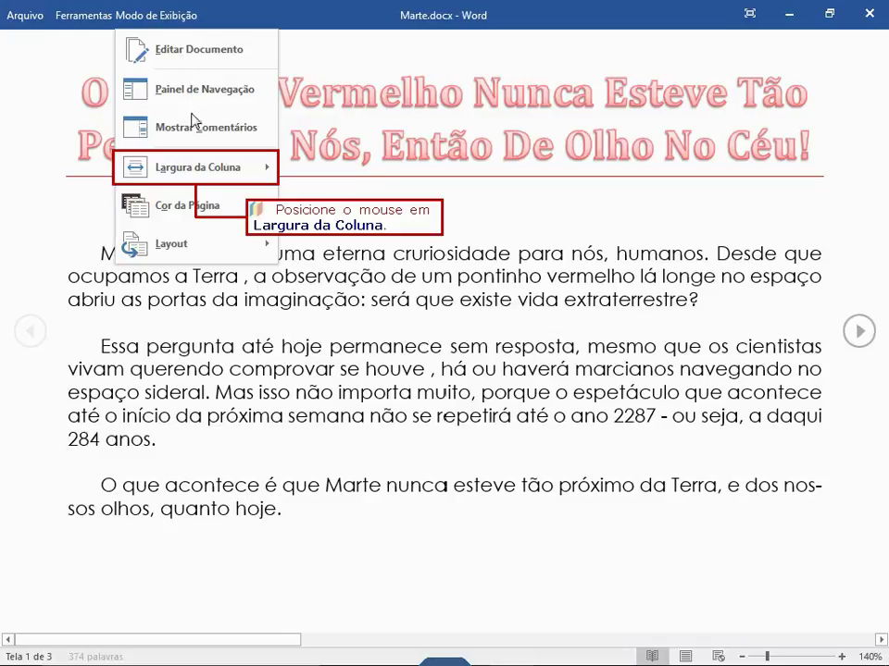
{"action": "mouse_move", "coordinate": [205, 176]}
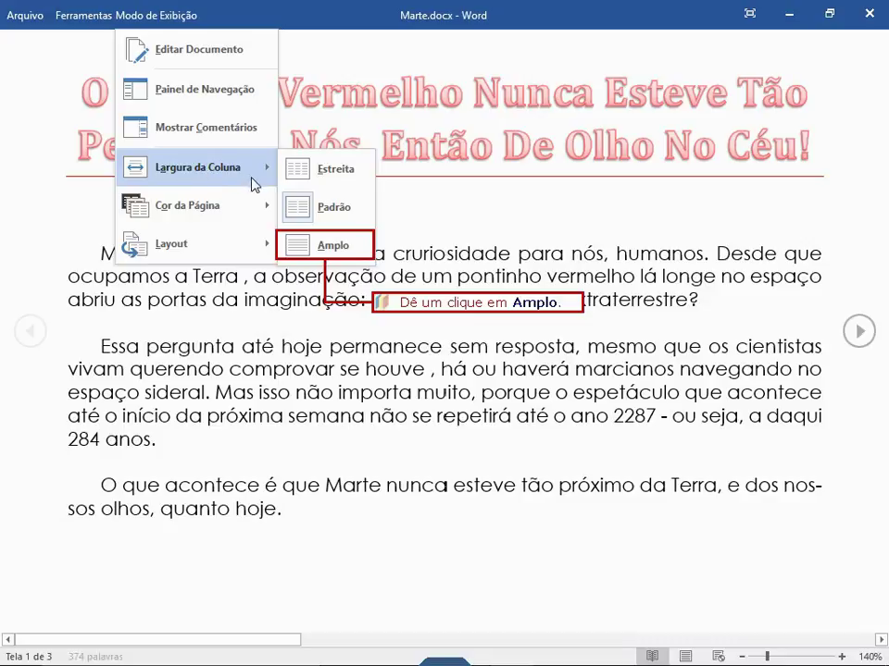
{"action": "left_click", "coordinate": [314, 248]}
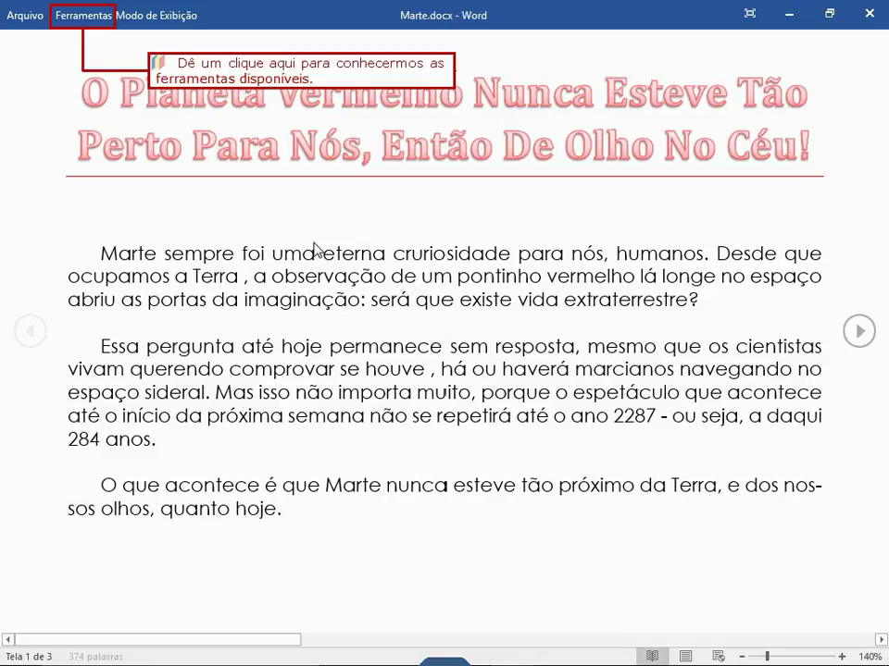
Step: Run Pesquisa Inteligente on the document and close the Ideias results pane
{"action": "left_click", "coordinate": [96, 19]}
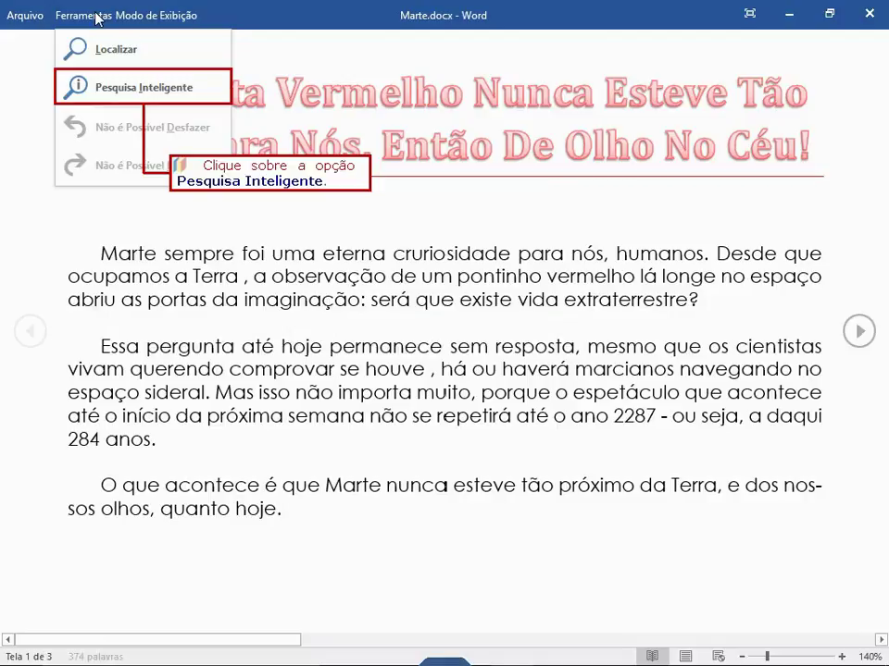
{"action": "left_click", "coordinate": [113, 88]}
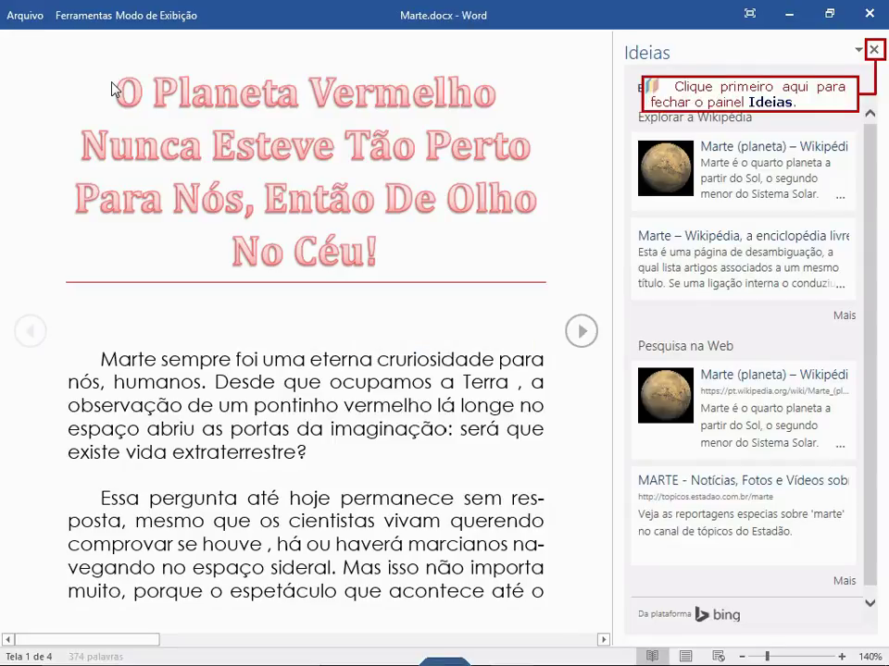
{"action": "left_click", "coordinate": [874, 51]}
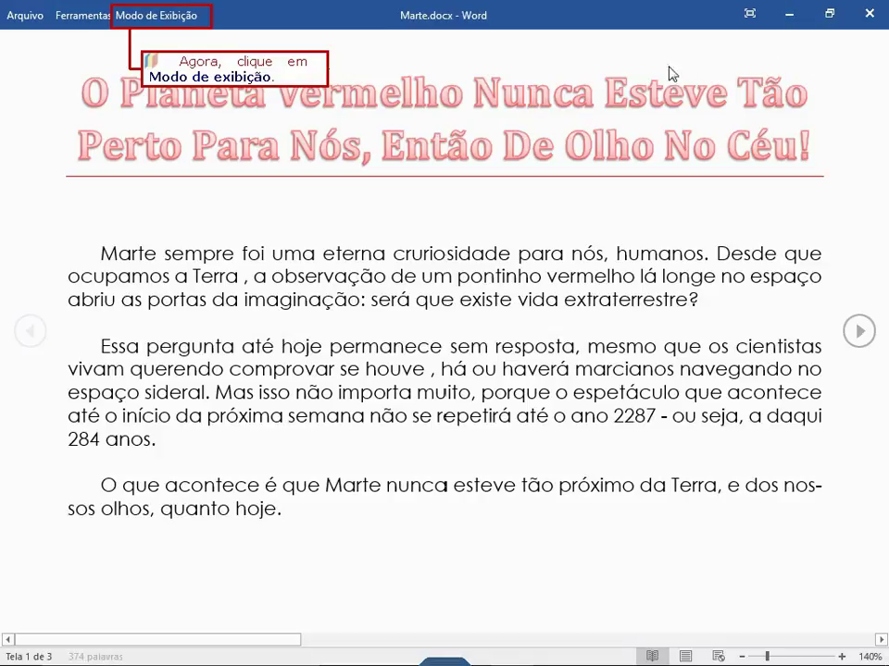
Step: Leave reading mode and return Marte.docx to document editing
{"action": "left_click", "coordinate": [180, 19]}
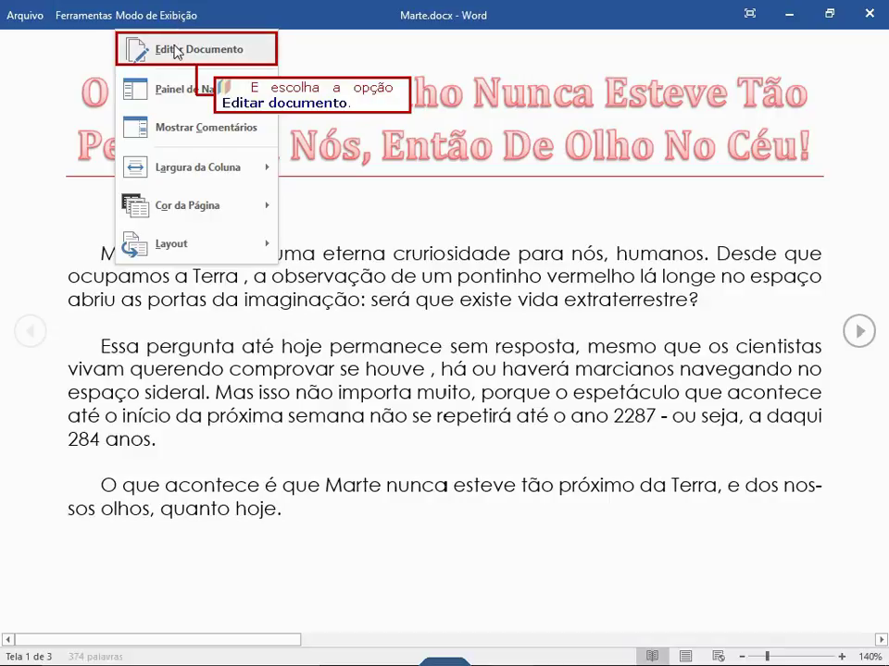
{"action": "left_click", "coordinate": [176, 52]}
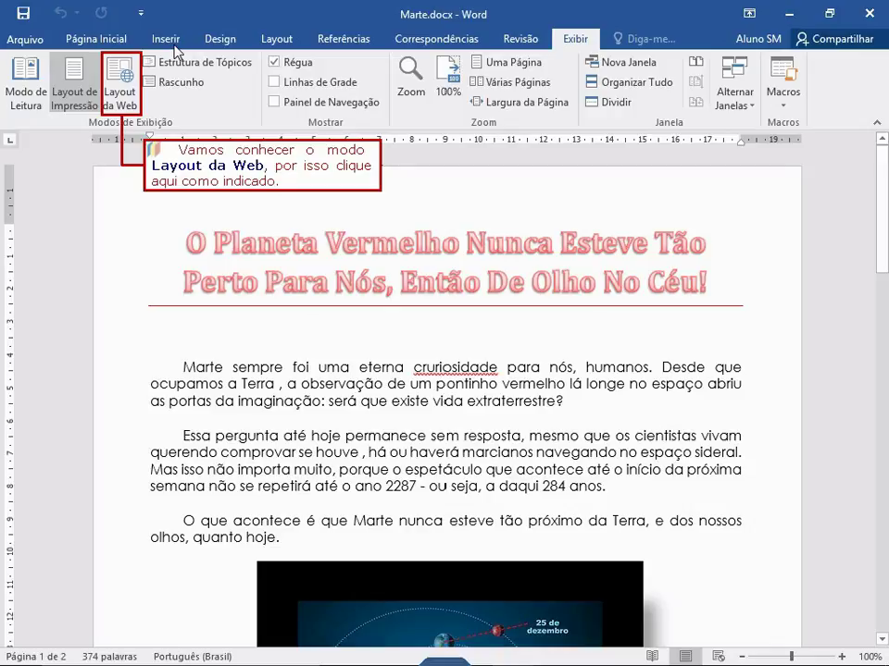
Step: Display Marte.docx in Layout da Web and set its zoom level to 75%
{"action": "left_click", "coordinate": [127, 84]}
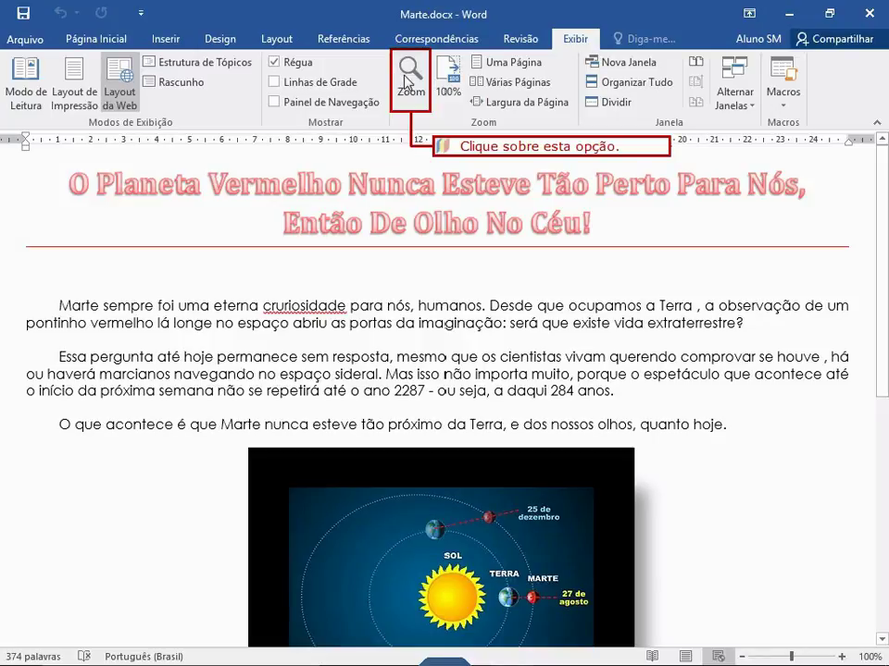
{"action": "left_click", "coordinate": [406, 79]}
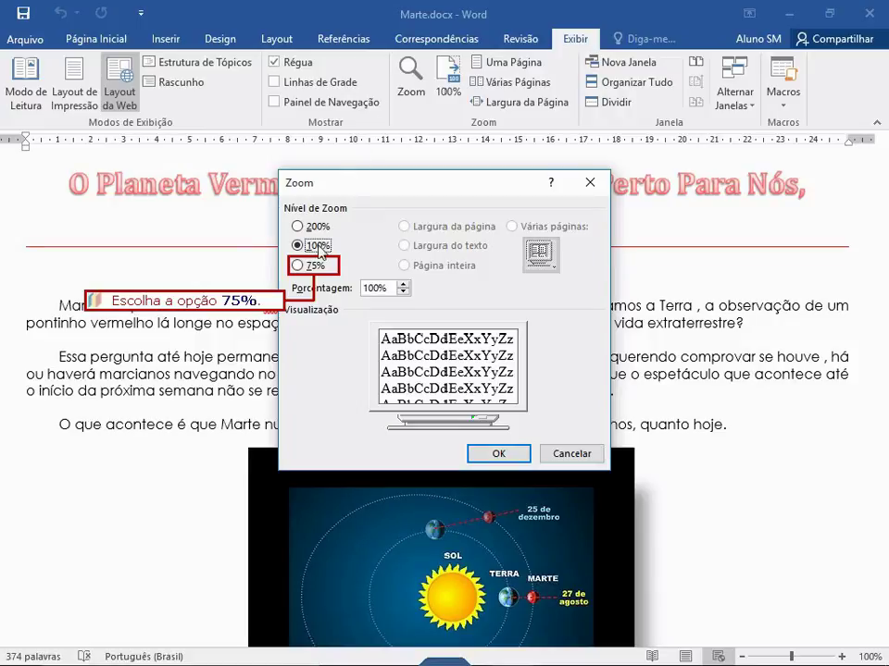
{"action": "left_click", "coordinate": [297, 266]}
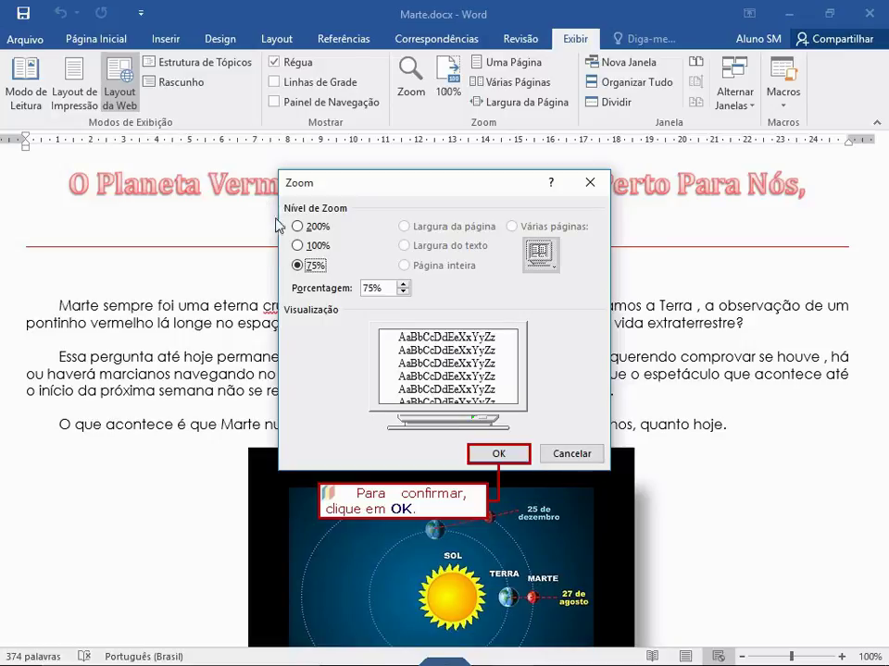
{"action": "left_click", "coordinate": [495, 453]}
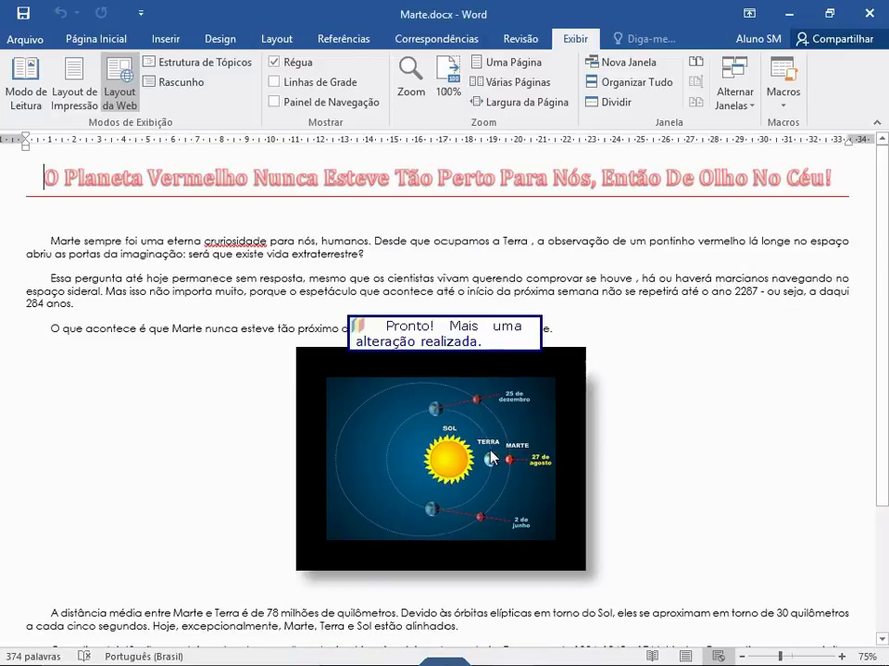
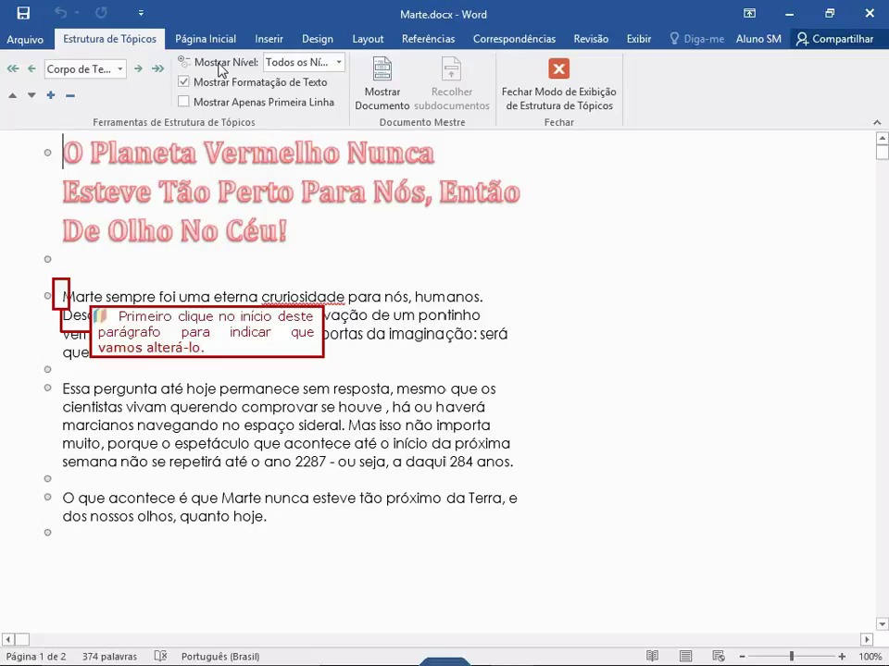
Step: Assign outline level Nível 1 to the paragraph beginning "Marte sempre foi uma eterna"
{"action": "left_click", "coordinate": [65, 298]}
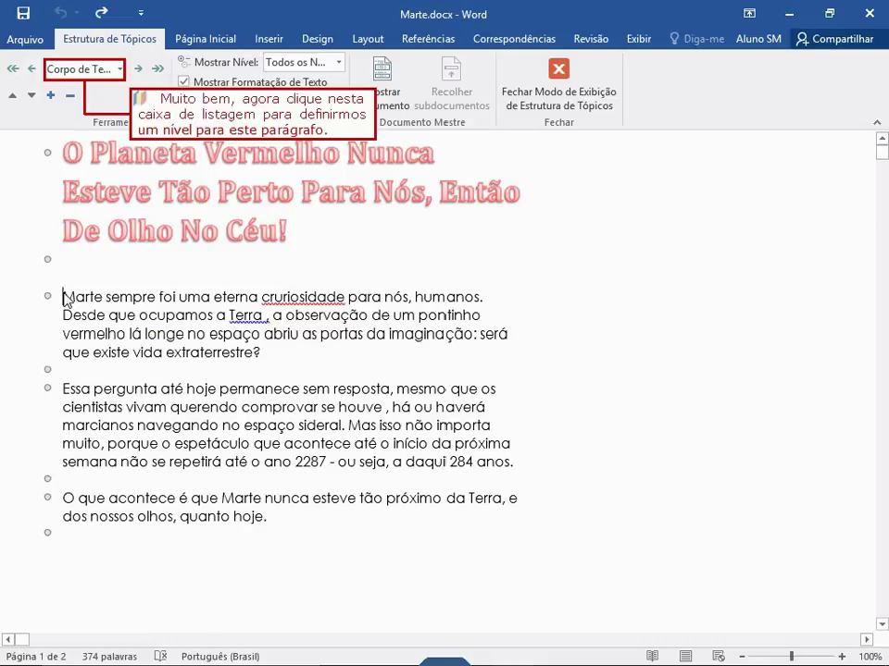
{"action": "left_click", "coordinate": [99, 76]}
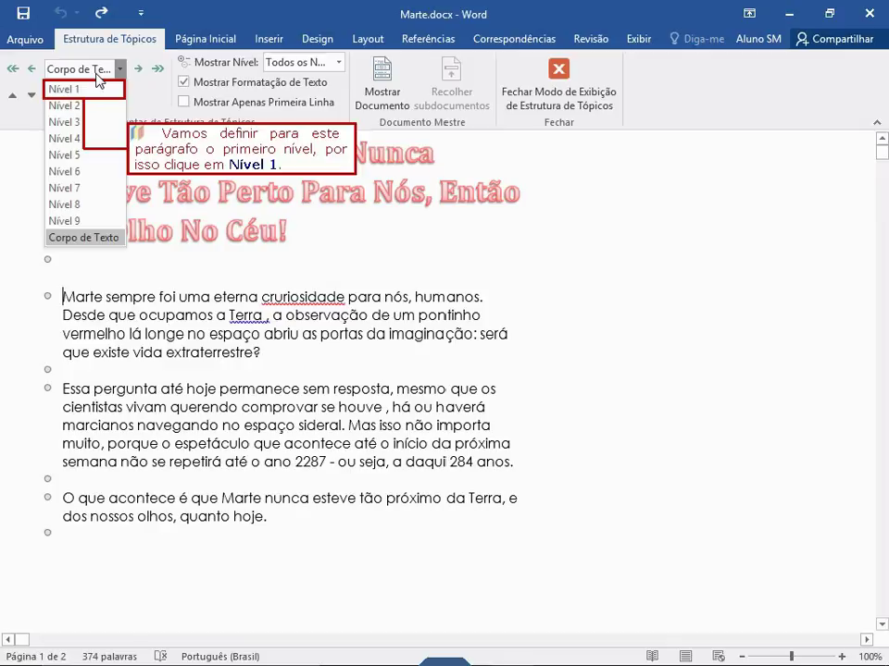
{"action": "left_click", "coordinate": [85, 89]}
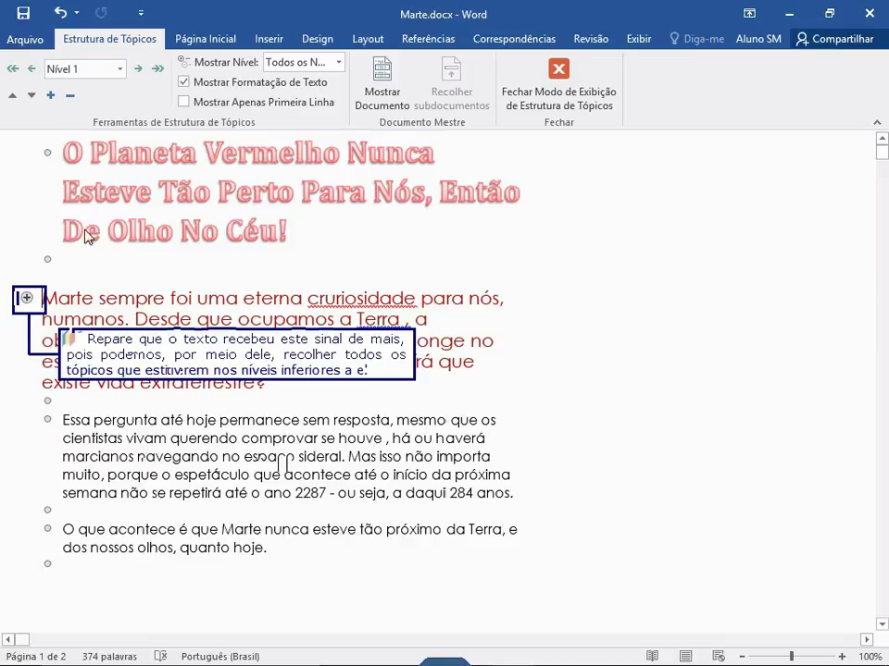
Step: Assign outline level Nível 2 to the paragraph beginning "Essa pergunta até hoje permanece sem resposta"
{"action": "left_click", "coordinate": [61, 427]}
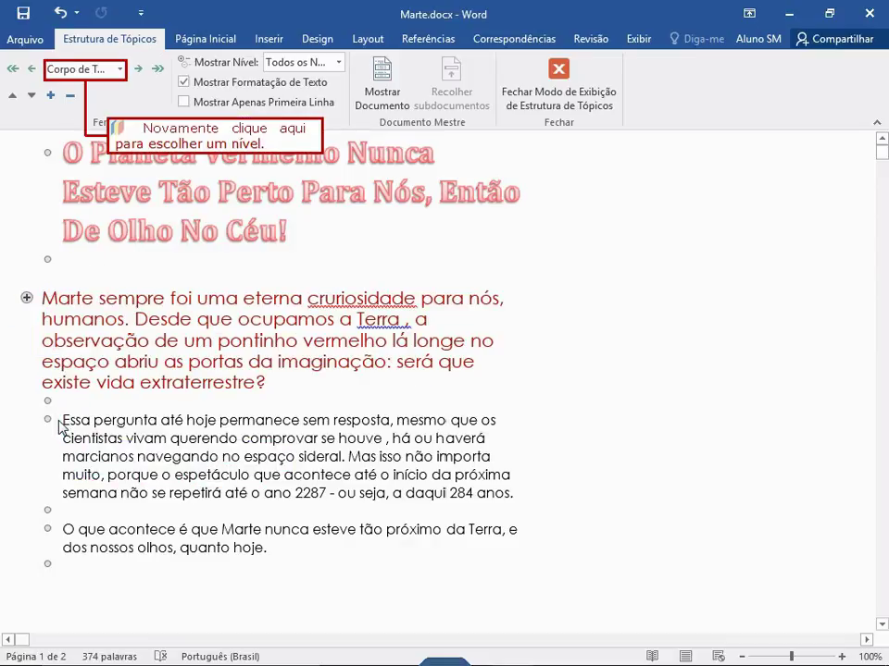
{"action": "left_click", "coordinate": [106, 70]}
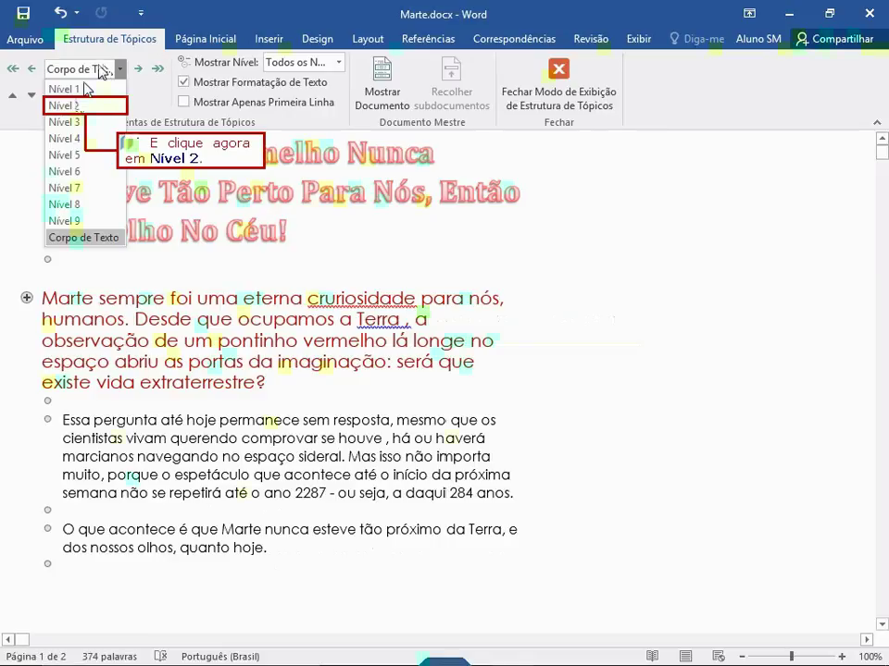
{"action": "left_click", "coordinate": [74, 105]}
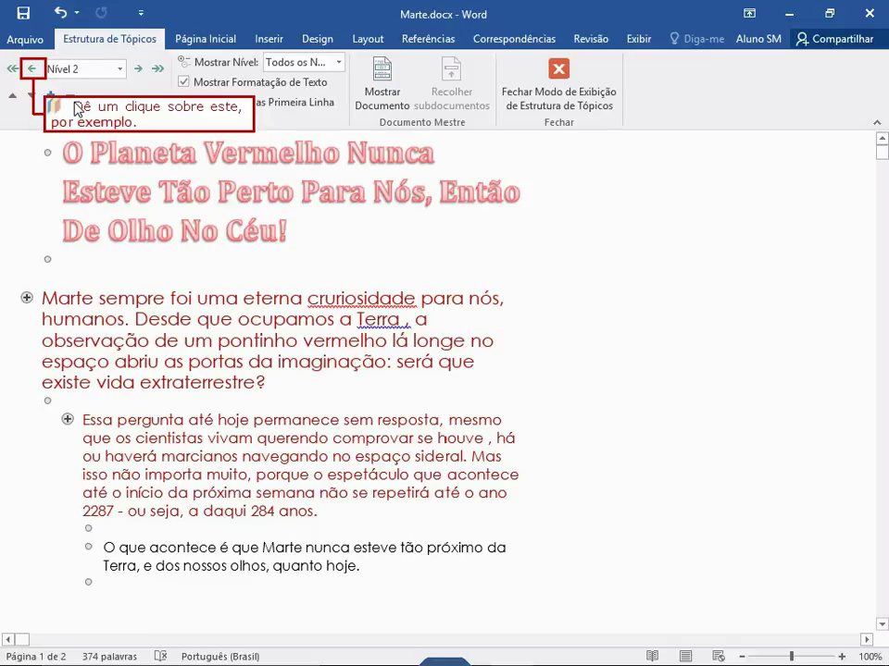
Step: Promote the "Essa pergunta" paragraph to Nível 1 and demote it back to Nível 2
{"action": "left_click", "coordinate": [32, 68]}
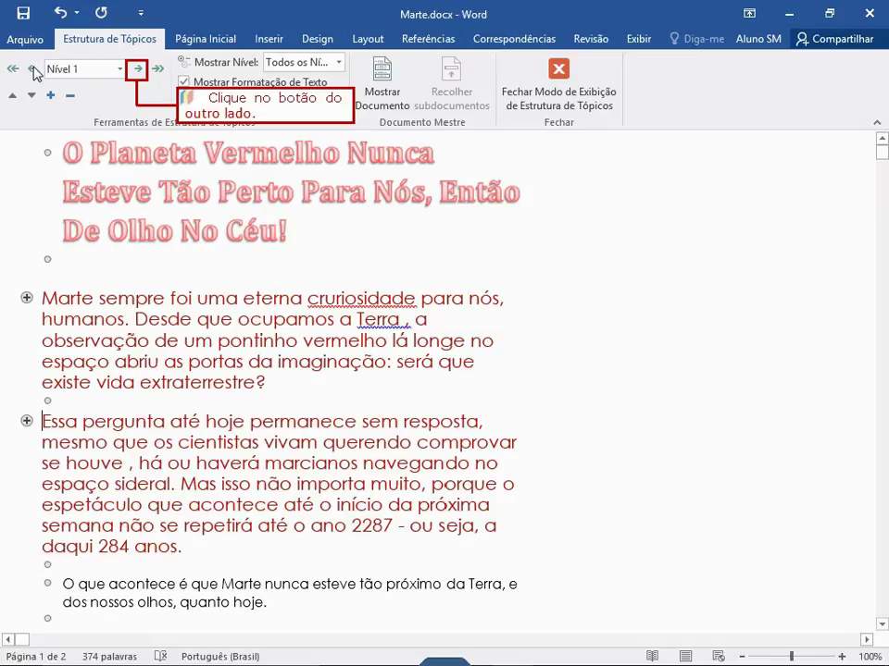
{"action": "left_click", "coordinate": [135, 69]}
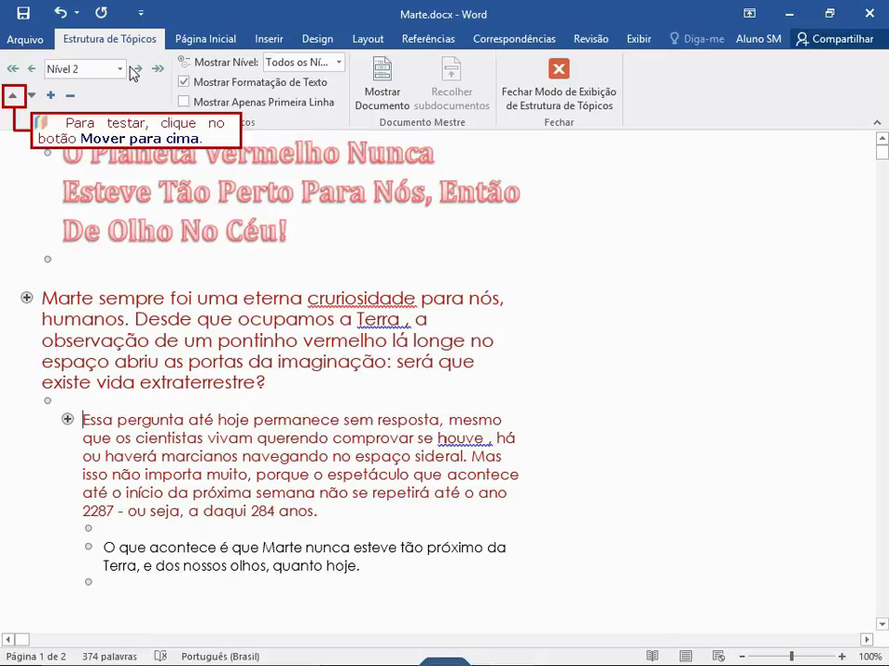
Step: Move the "Essa pergunta" paragraph up two positions in the outline and return it to its original place
{"action": "left_click", "coordinate": [13, 96]}
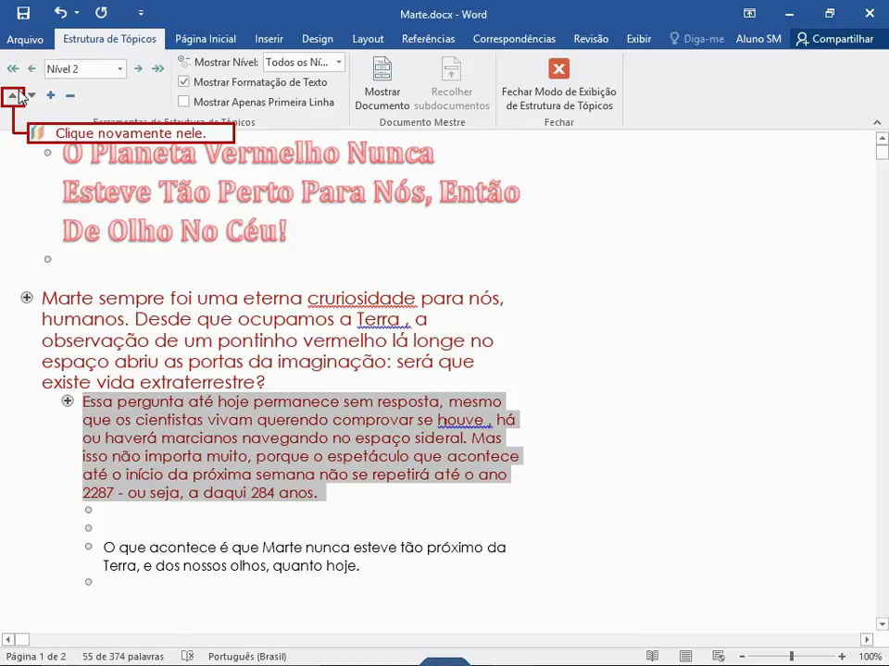
{"action": "left_click", "coordinate": [12, 95]}
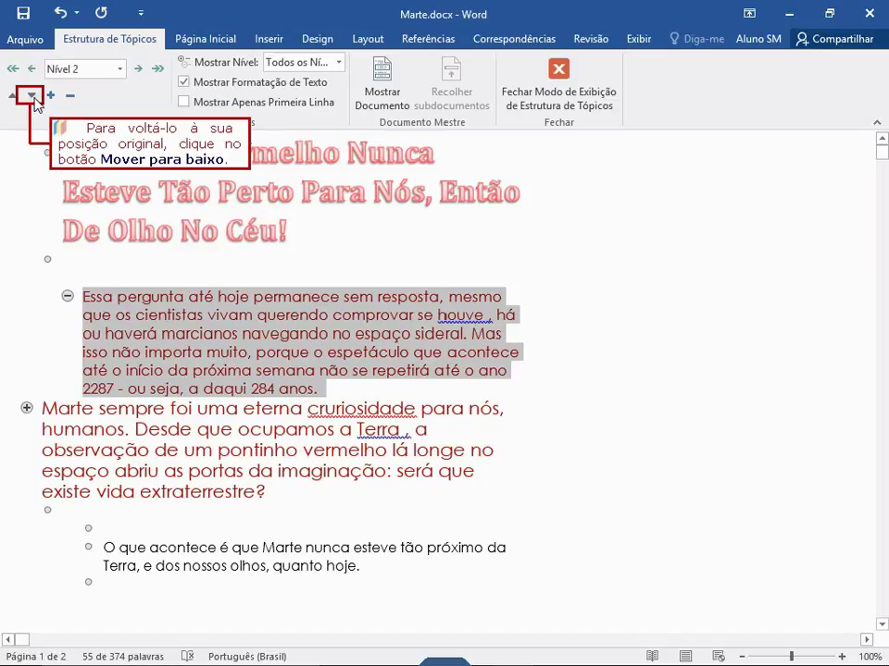
{"action": "left_click", "coordinate": [33, 95]}
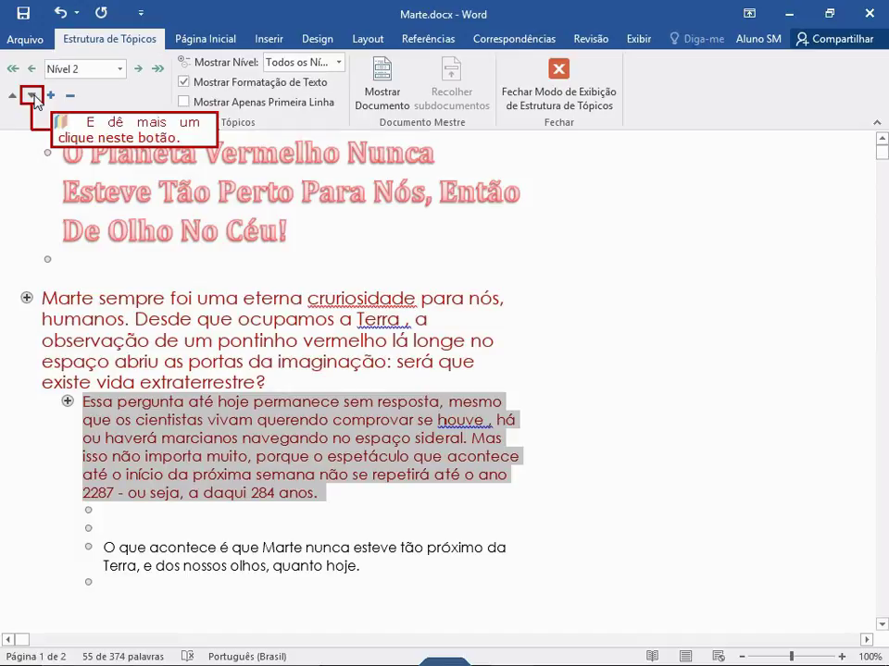
{"action": "left_click", "coordinate": [33, 95]}
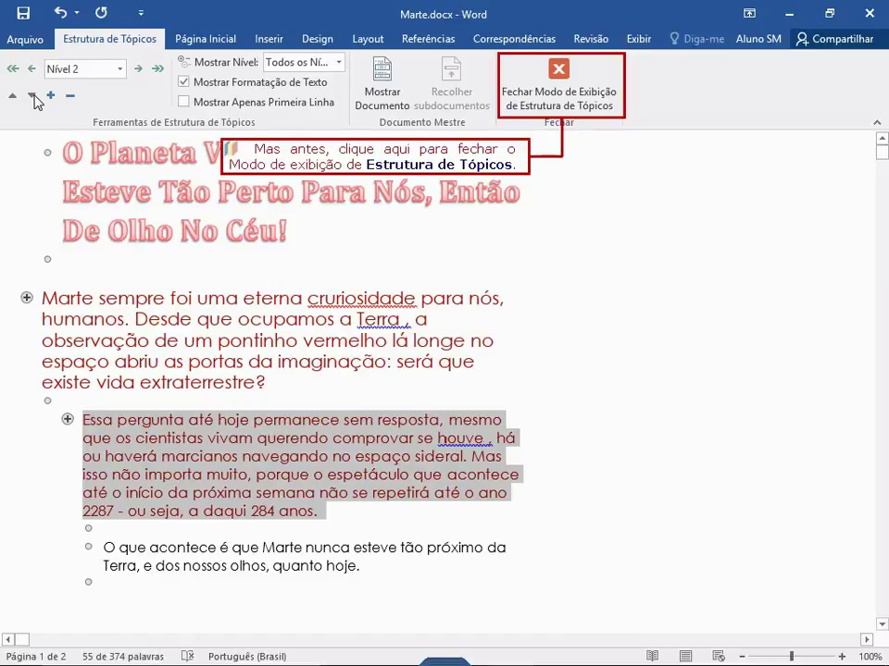
Step: Close the outline view and display the document in Rascunho mode before returning to Layout de Impressão
{"action": "left_click", "coordinate": [555, 95]}
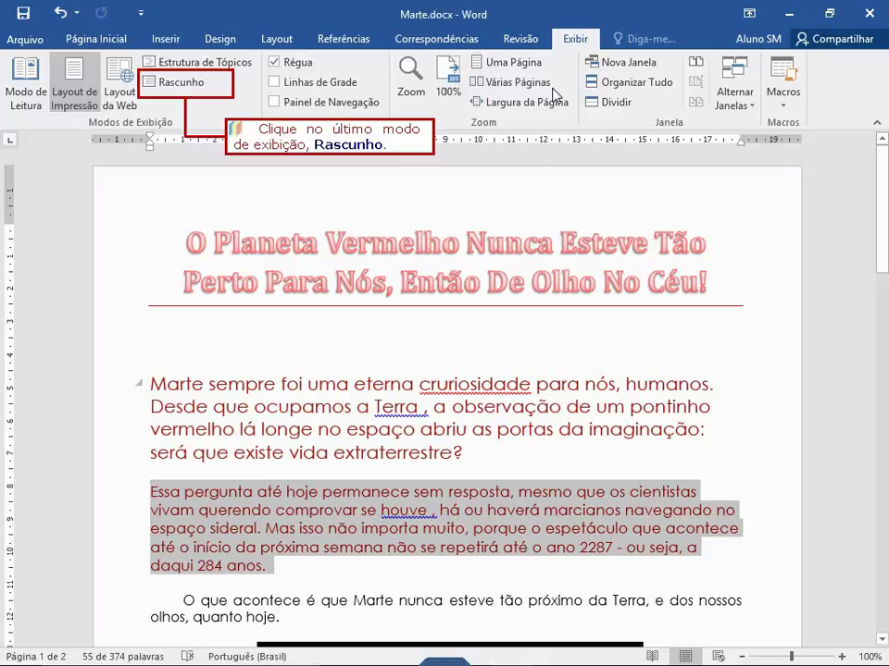
{"action": "left_click", "coordinate": [196, 90]}
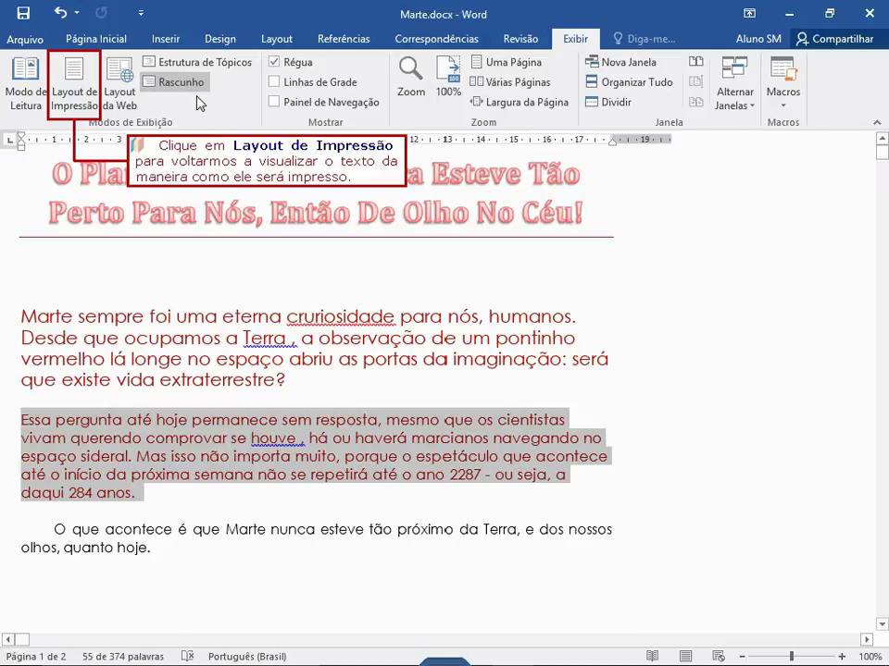
{"action": "left_click", "coordinate": [77, 99]}
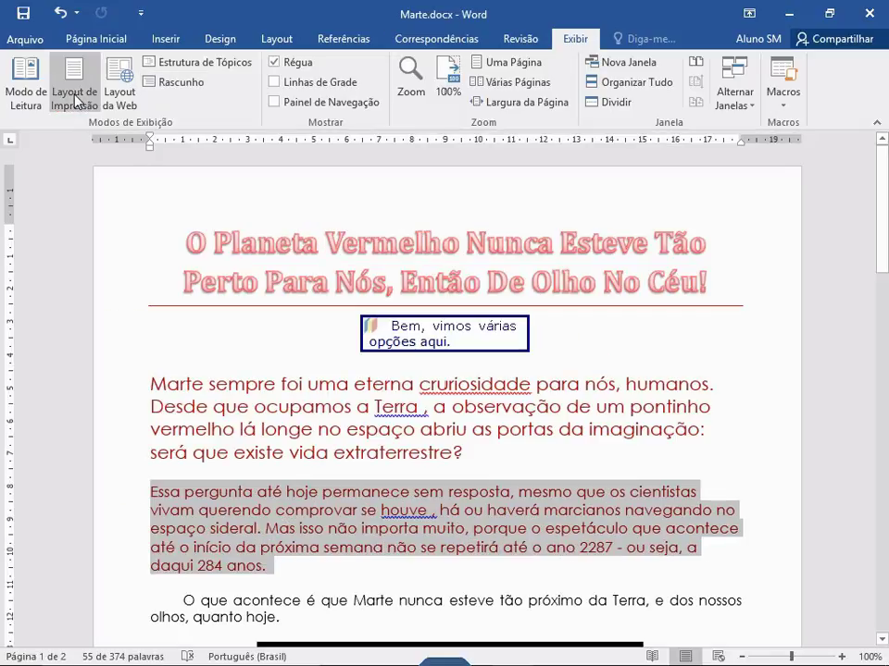